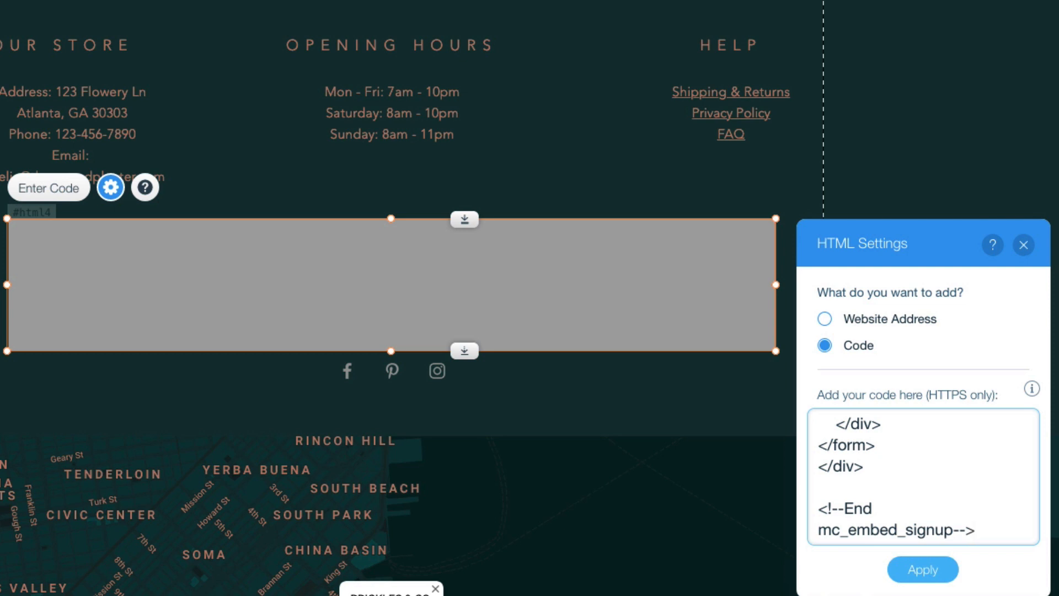
- Copy the full embed code of the Horizontal signup form and paste it into the website editor's HTML code element
click(923, 569)
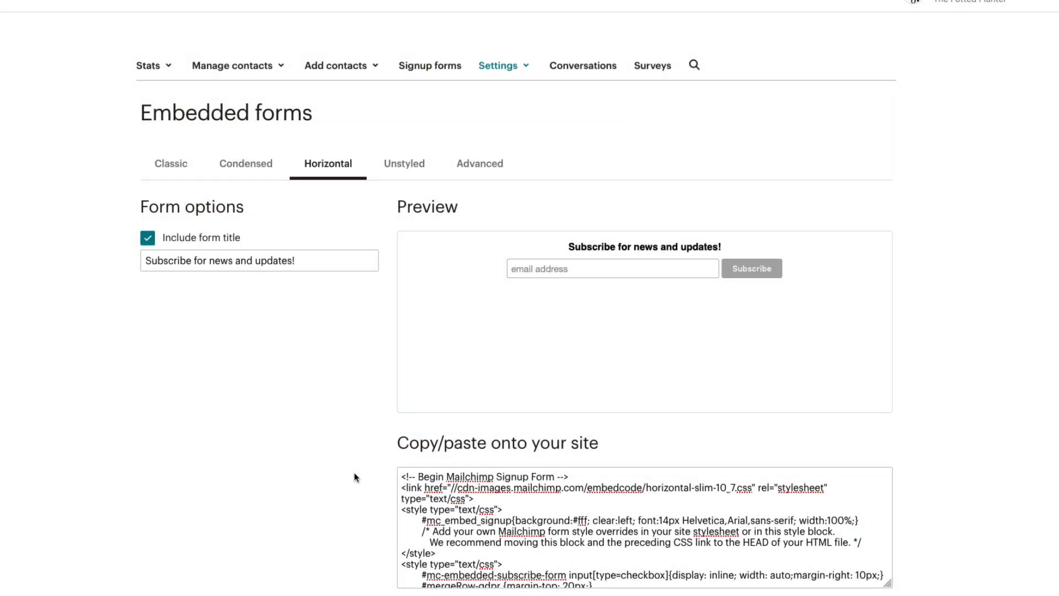
click(402, 477)
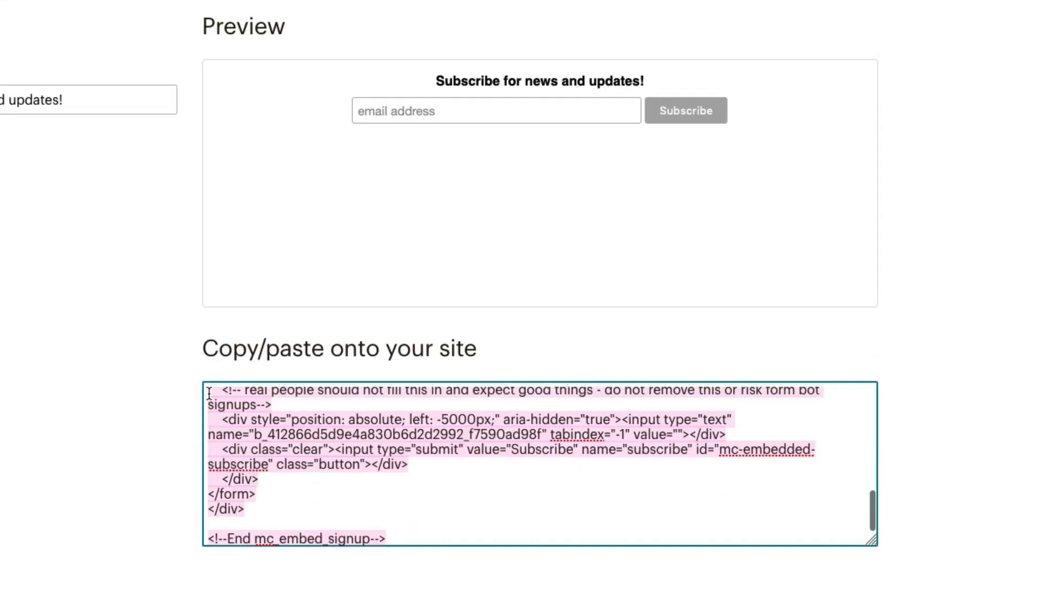
right_click(209, 391)
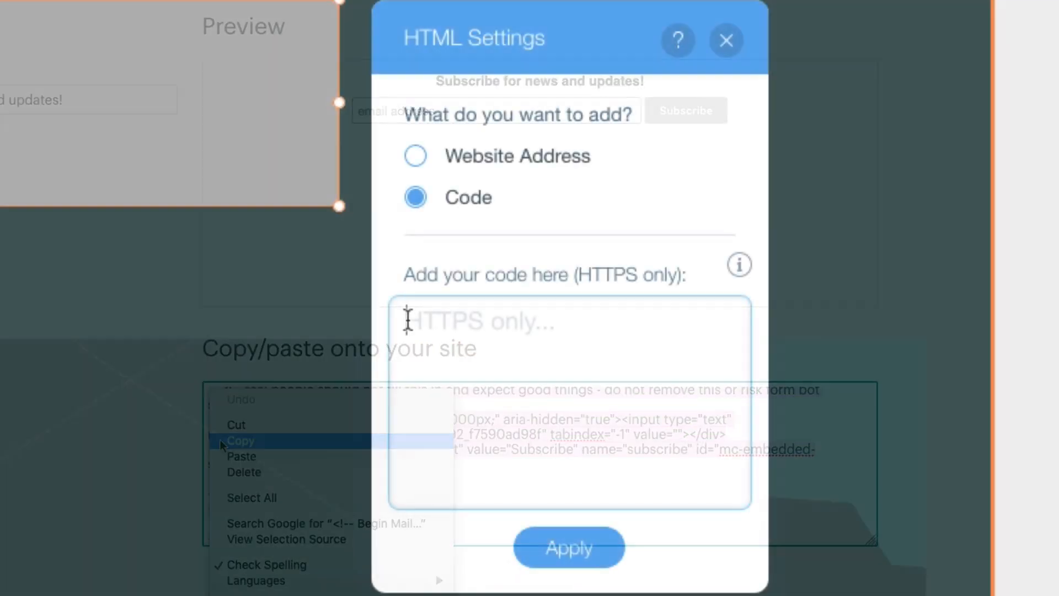
right_click(406, 314)
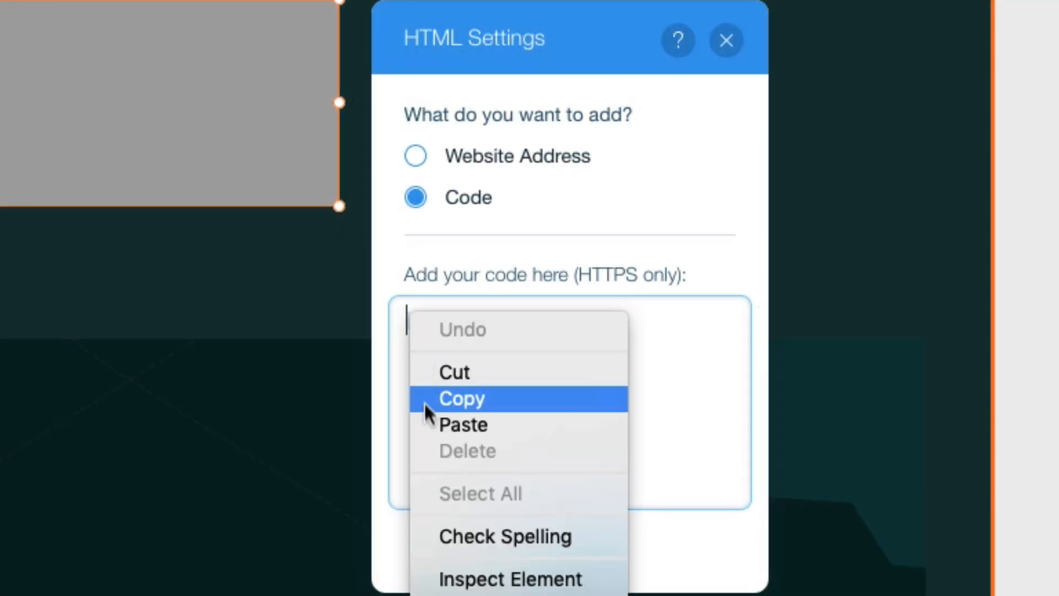
click(428, 422)
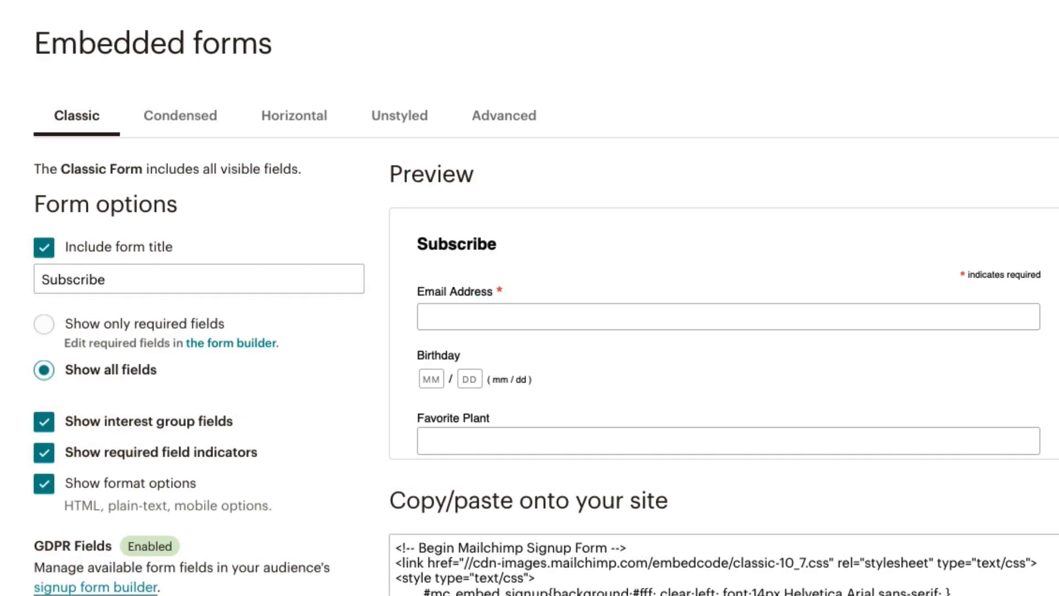
- Select The Potted Planter audience in Mailchimp and open its signup forms
scroll(529, 298, down, 8)
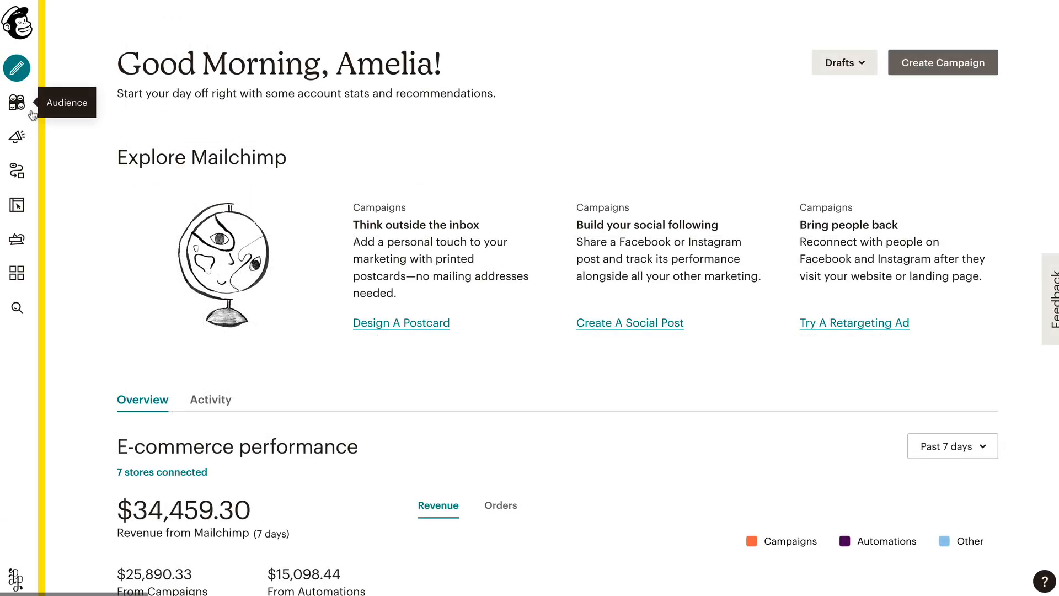
click(16, 102)
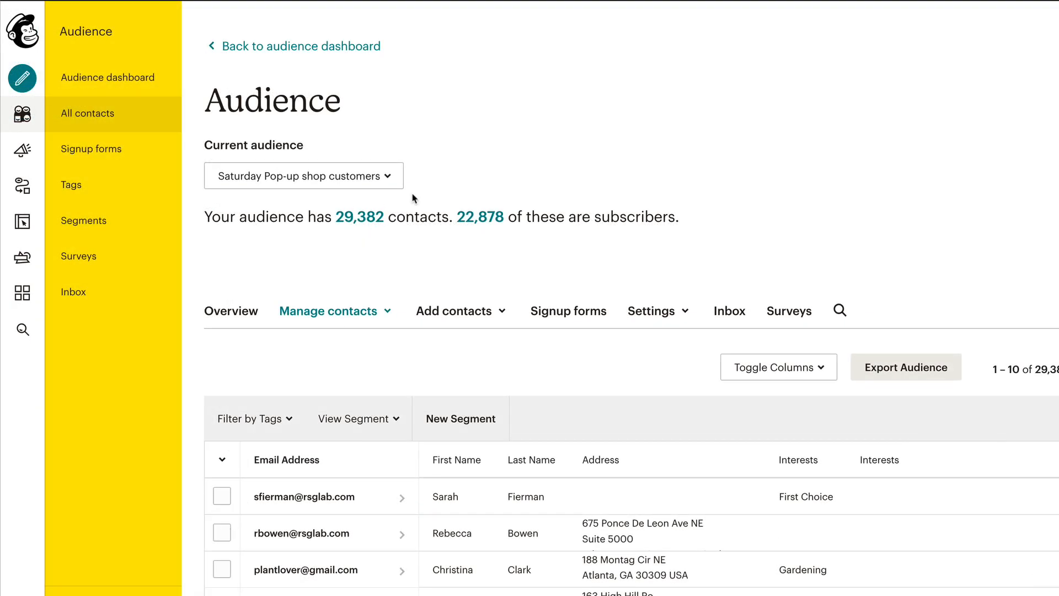
click(396, 178)
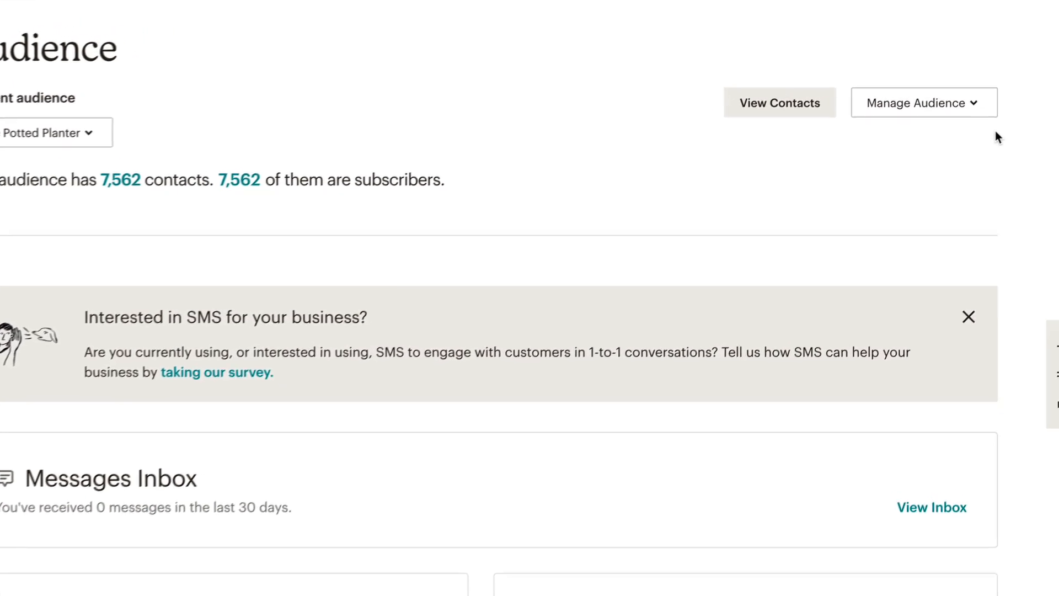
click(963, 128)
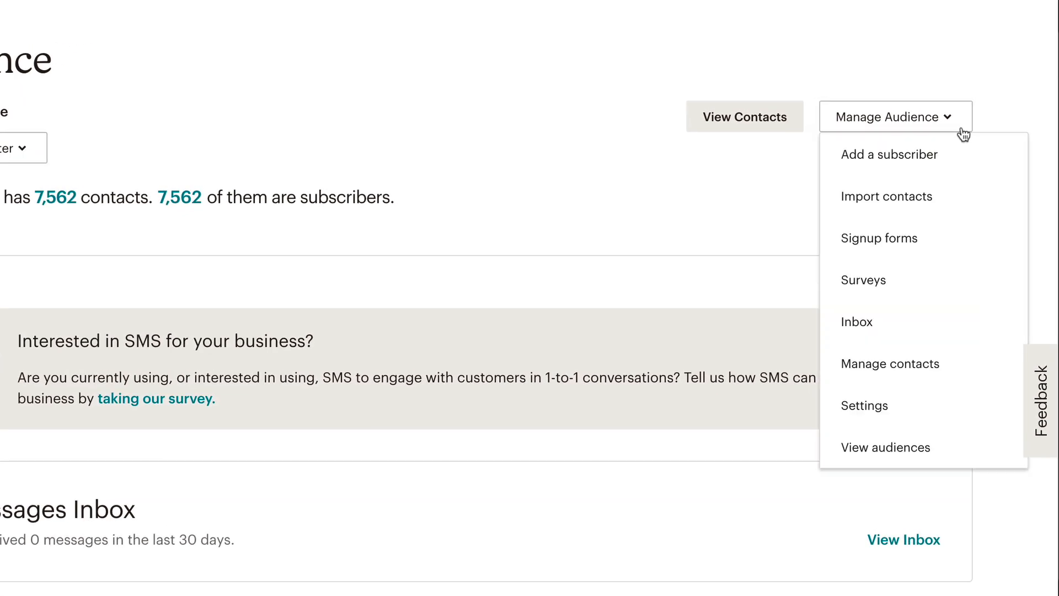
click(972, 240)
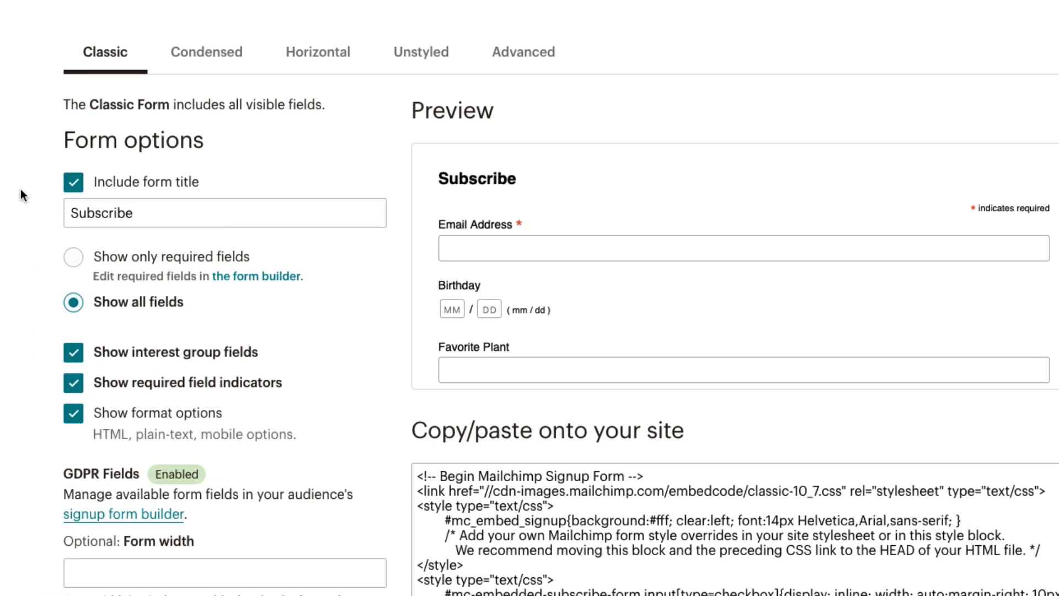
- Include a form title in the Classic embedded form and set it to "Subscribe to our mailing list"
click(68, 191)
click(69, 190)
click(151, 215)
text(to our mailing list)
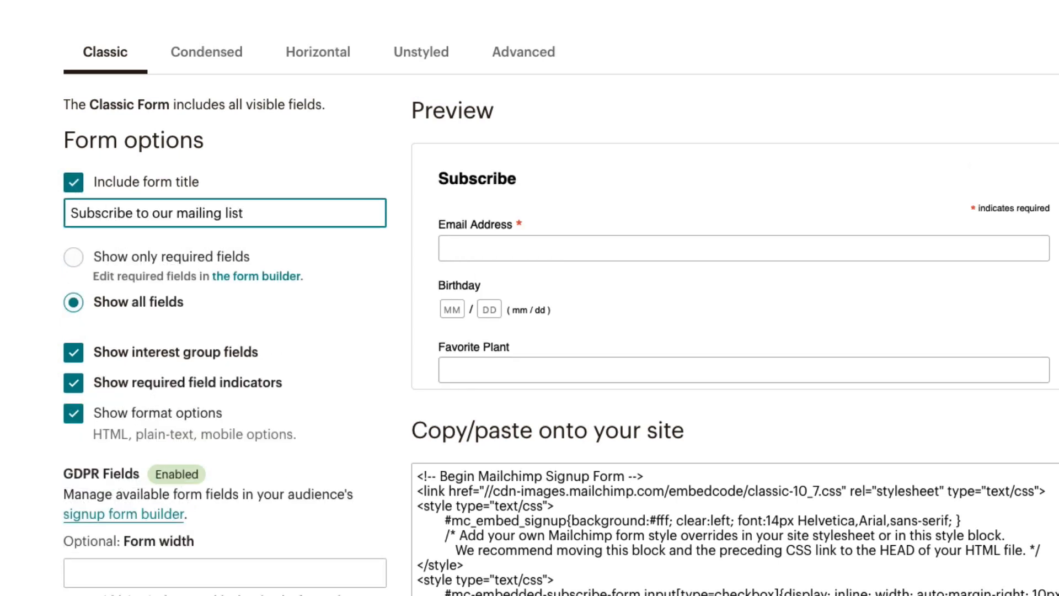
- Show all fields, interest group fields and format options in the Classic form, and set the form width to 600 pixels
click(73, 257)
click(74, 302)
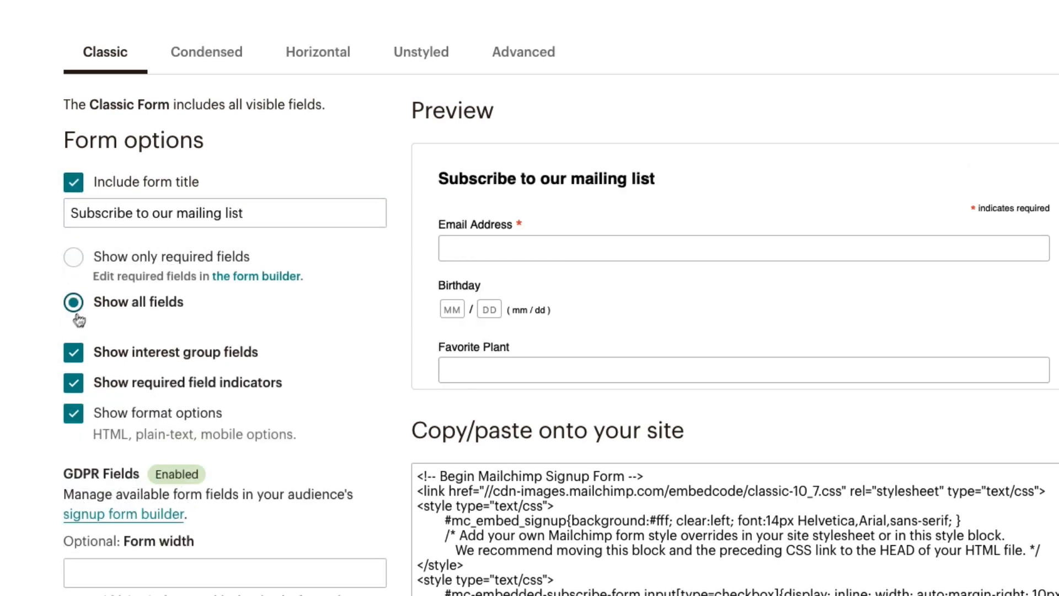
click(76, 359)
click(76, 361)
click(80, 422)
click(80, 422)
click(80, 565)
text(600)
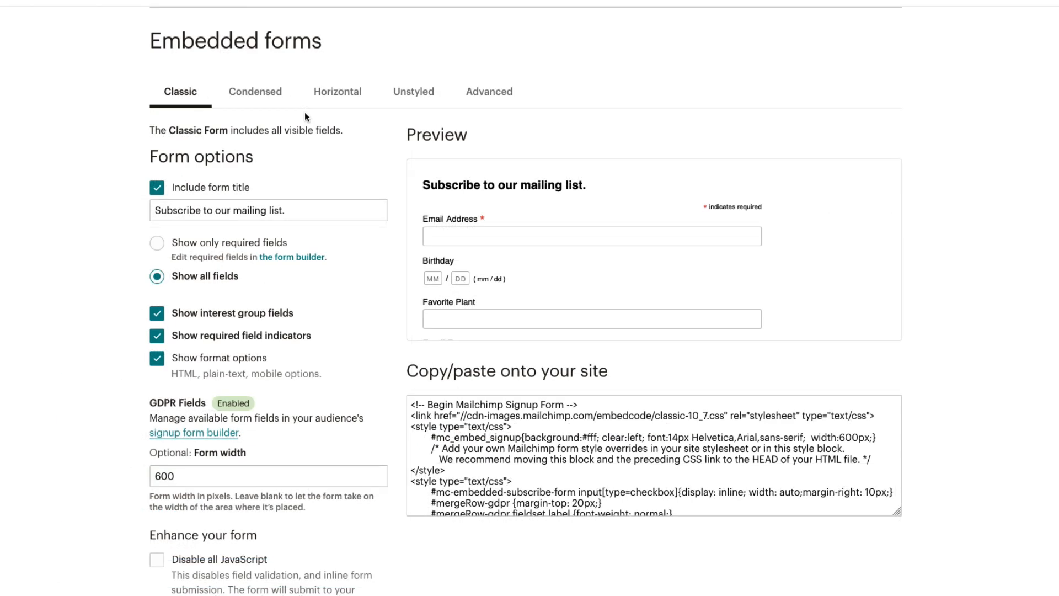
- Switch to the Condensed form and set its included form title to "Subscribe to our mailing list."
click(292, 111)
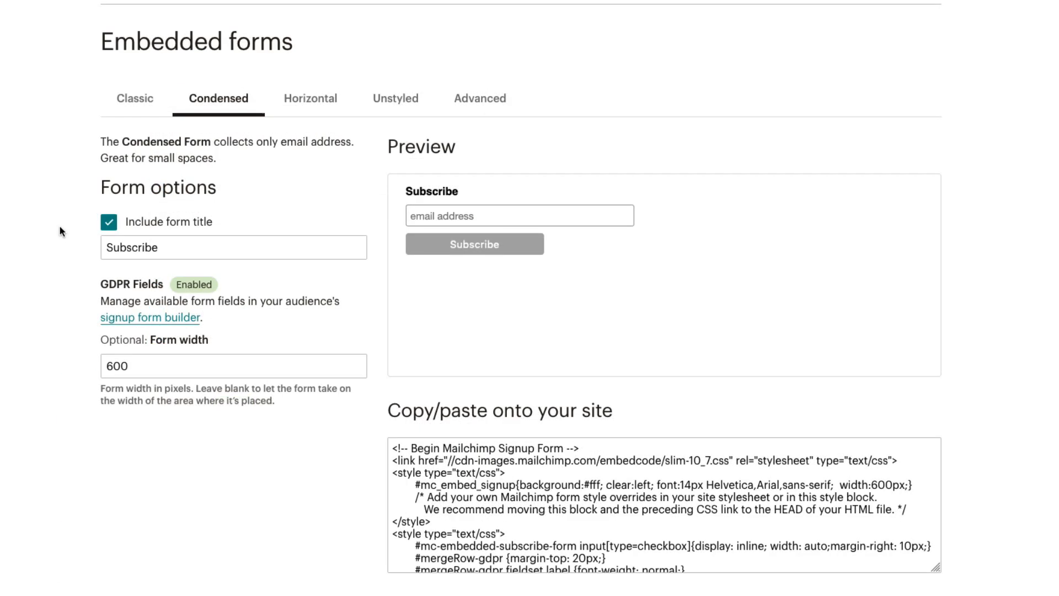
click(157, 188)
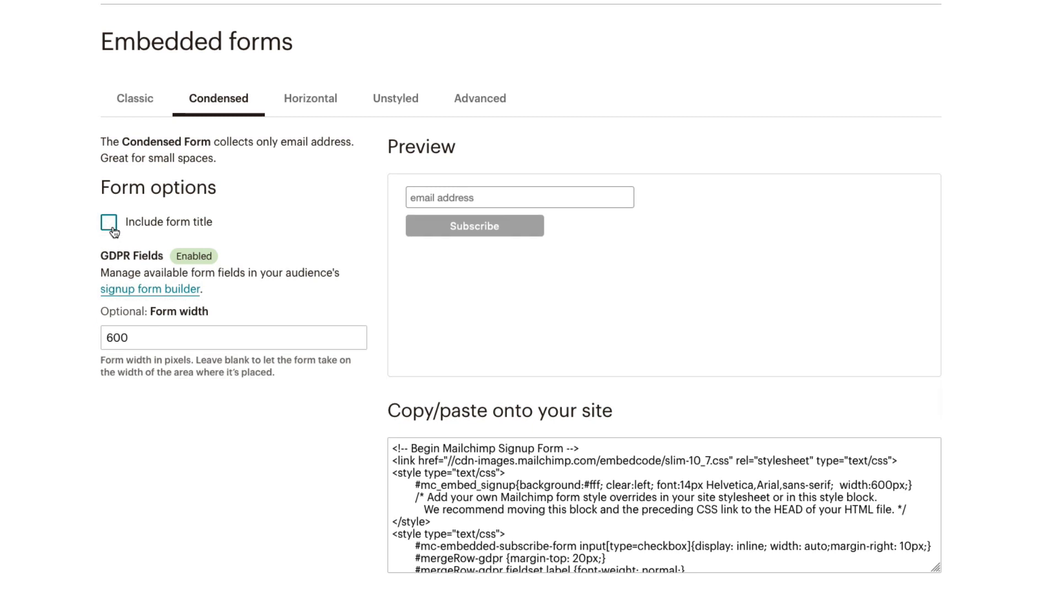
click(109, 222)
click(163, 246)
text(to our mailing list.)
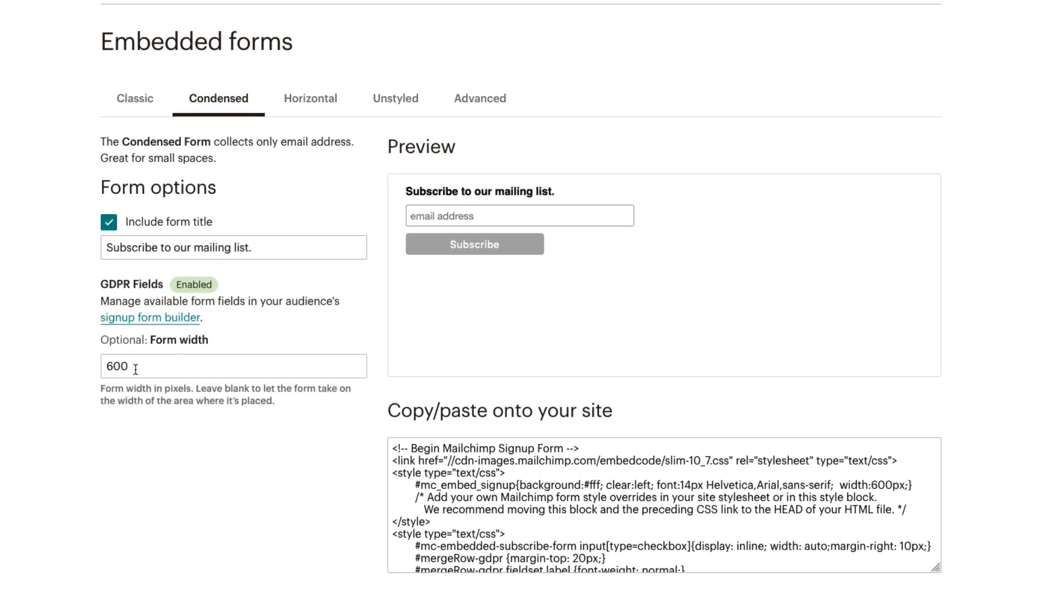
- Set the Condensed form's width to 1000 pixels
double_click(134, 367)
text(1)
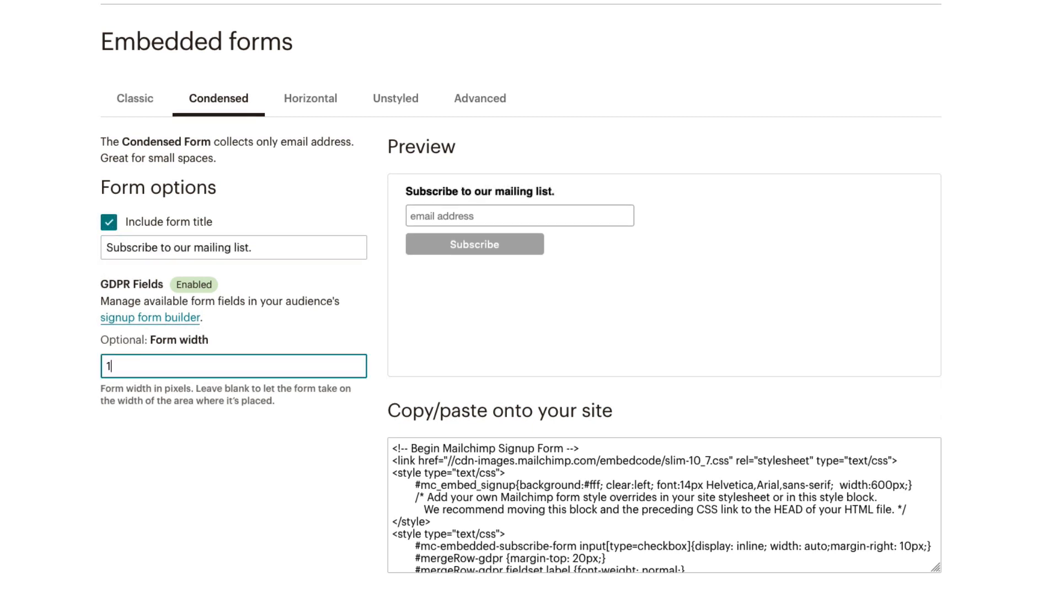
text(000)
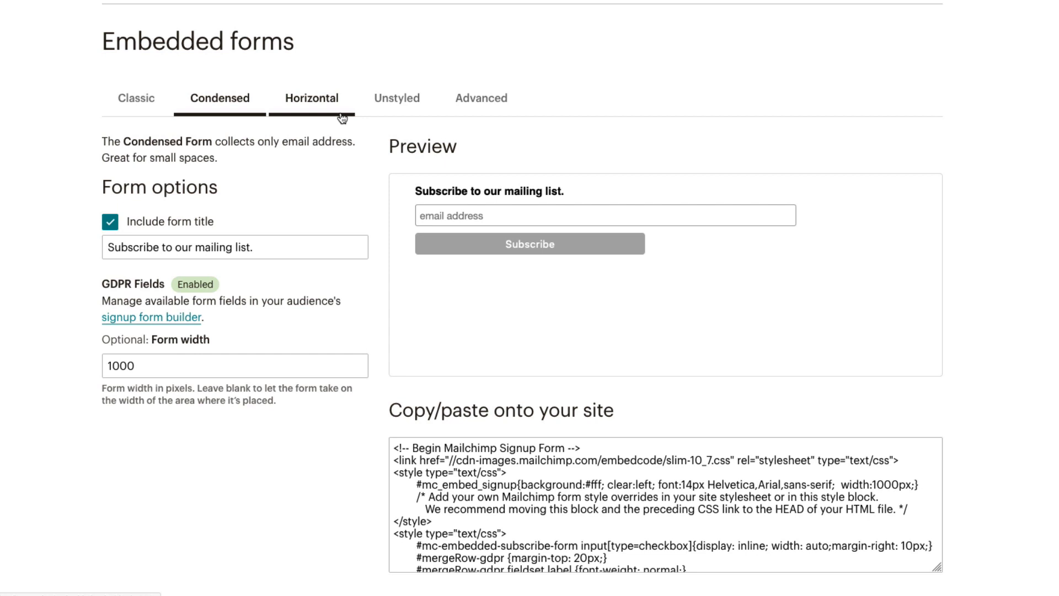
- Switch to the Horizontal form and test the form title option, leaving the title included
click(342, 116)
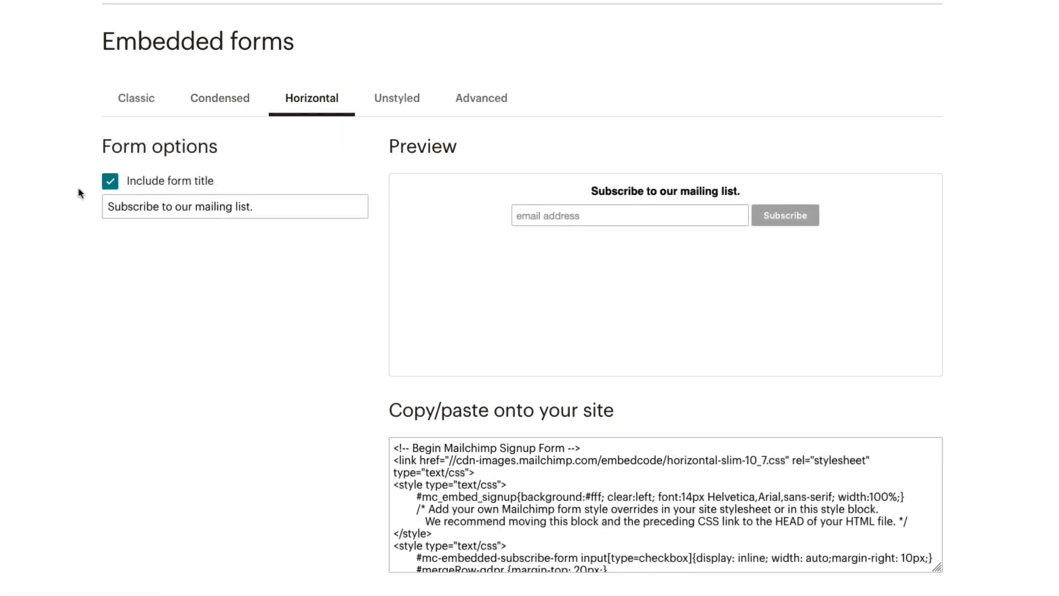
click(114, 187)
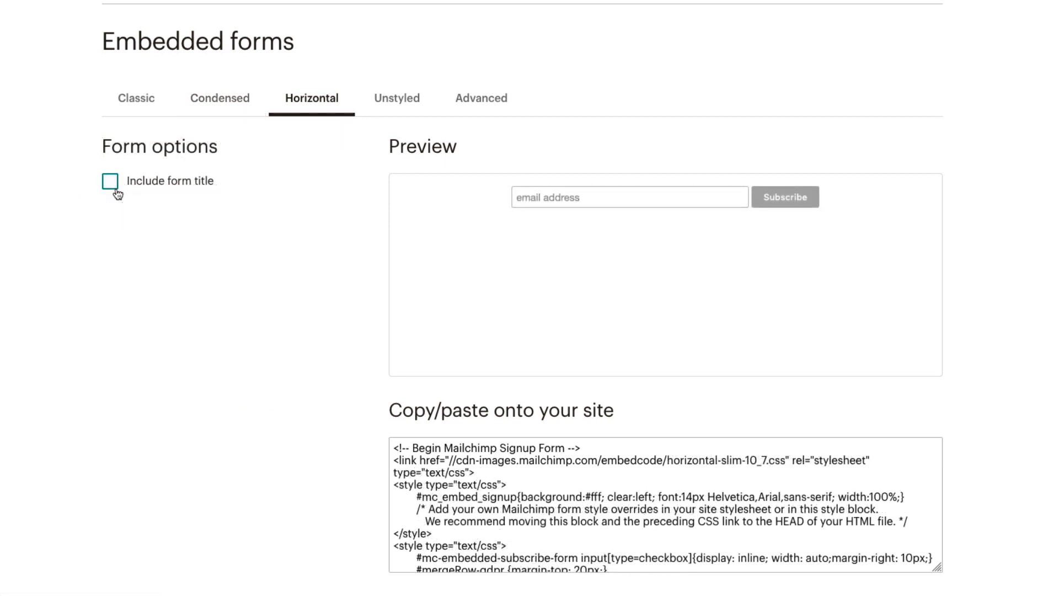
click(114, 188)
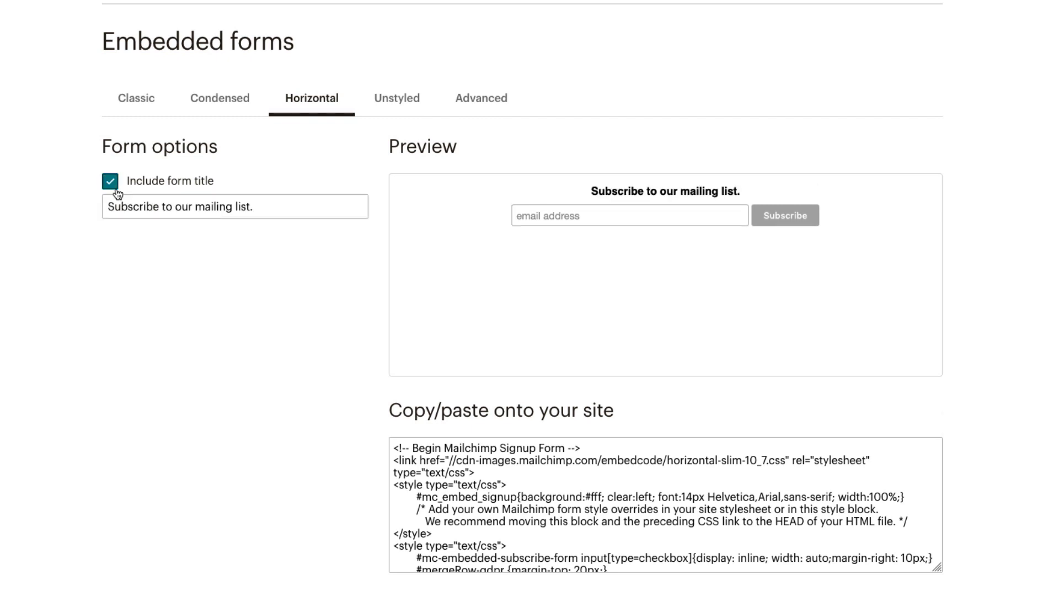
- View the Unstyled form with its options, and look through the Classic form's options and preview
click(423, 117)
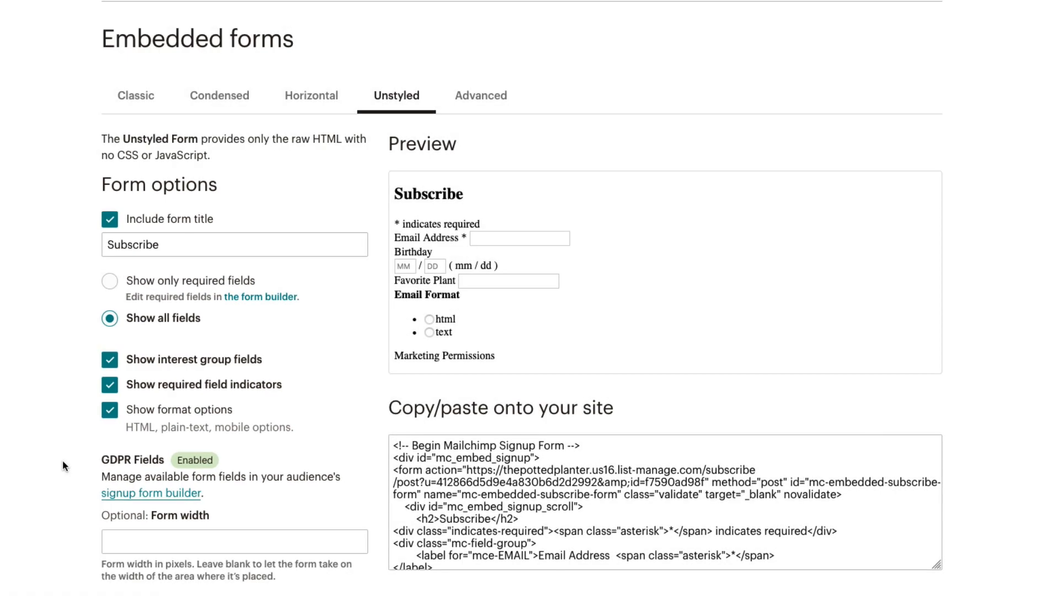
scroll(65, 466, down, 3)
click(147, 501)
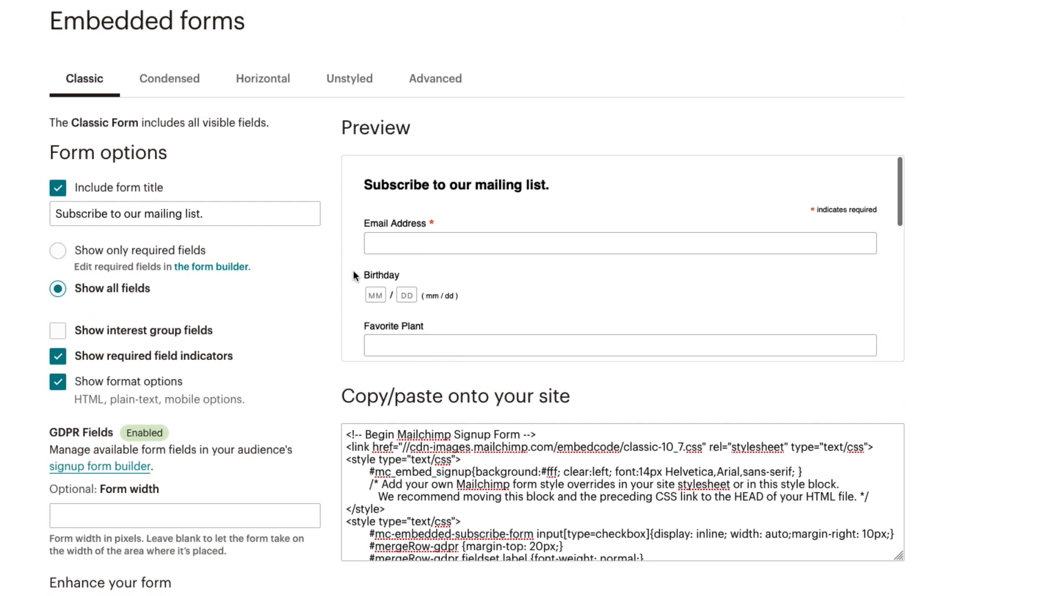
scroll(352, 270, down, 10)
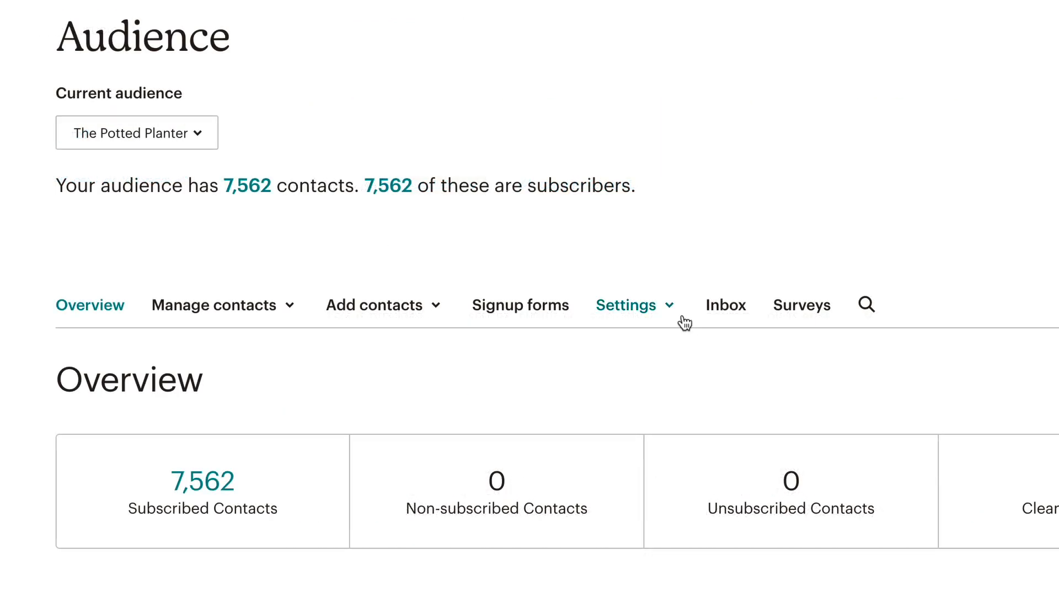
- Enable reCAPTCHA in the audience name and campaign defaults of The Potted Planter
click(683, 321)
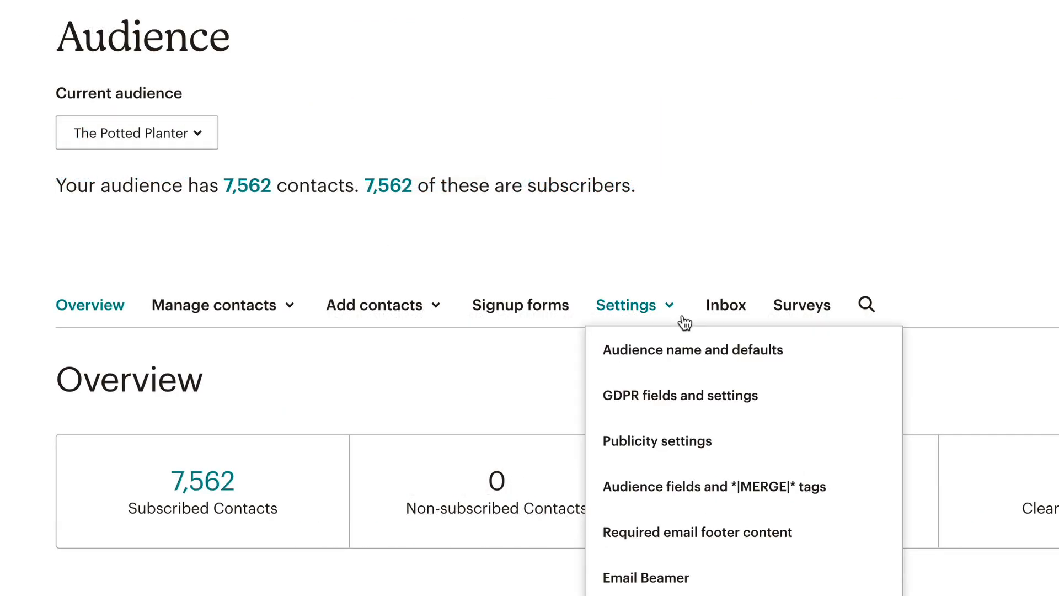
click(799, 368)
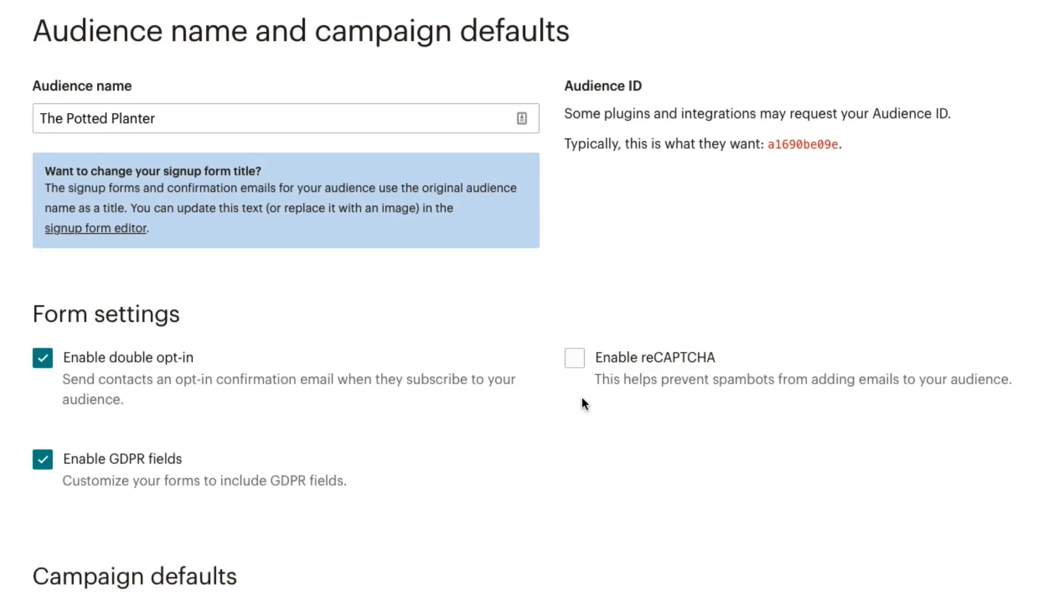
click(582, 365)
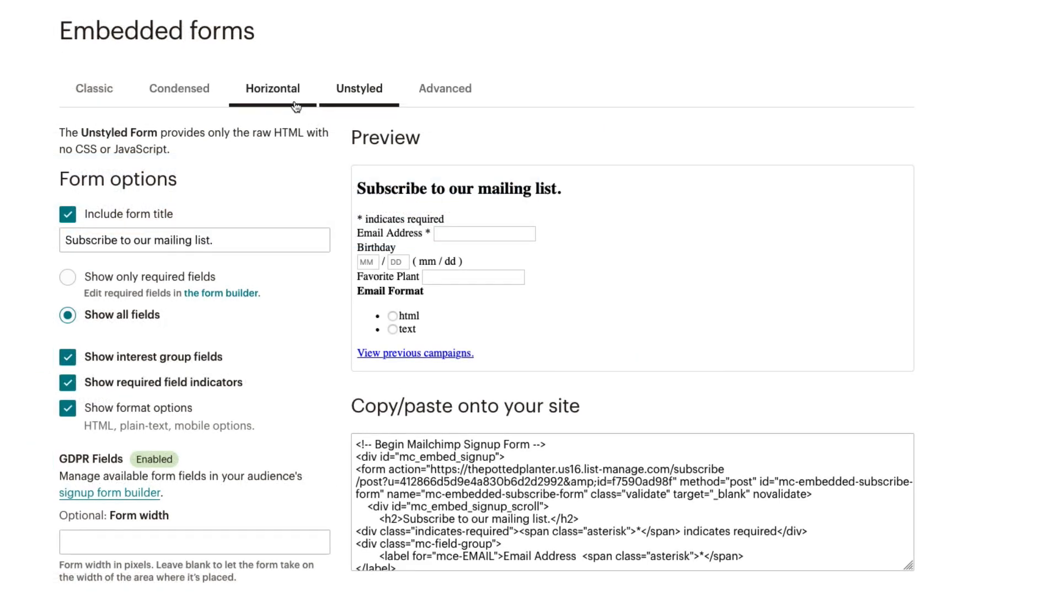
- Switch the embedded form to Horizontal and change its title to "Subscribe for news and updates!"
click(297, 105)
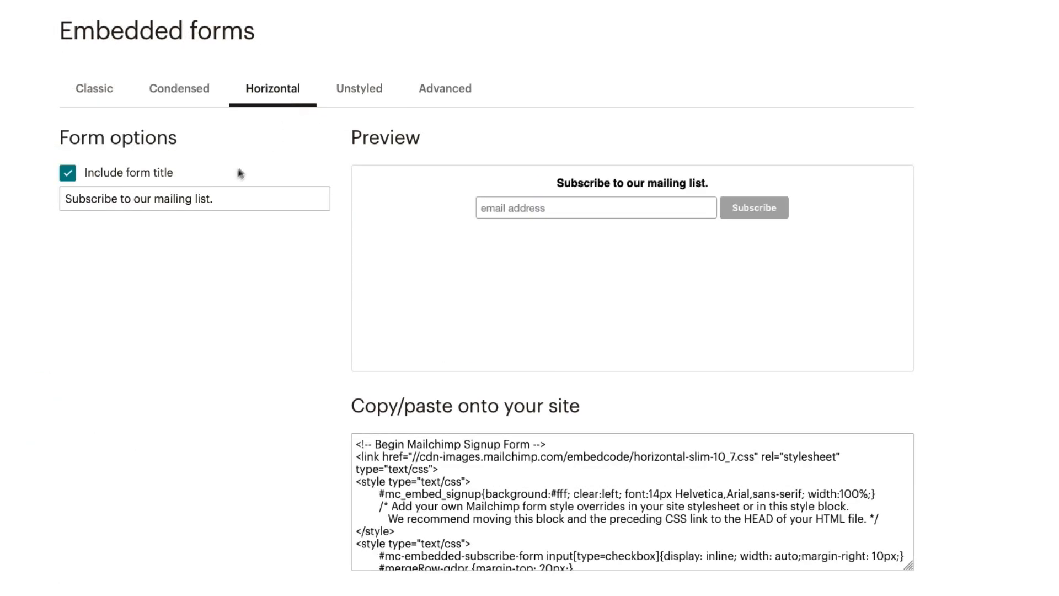
click(216, 199)
key(alt+BackSpace)
key(alt+BackSpace)
key(alt+BackSpace)
key(alt+BackSpace)
text(for news and updates!)
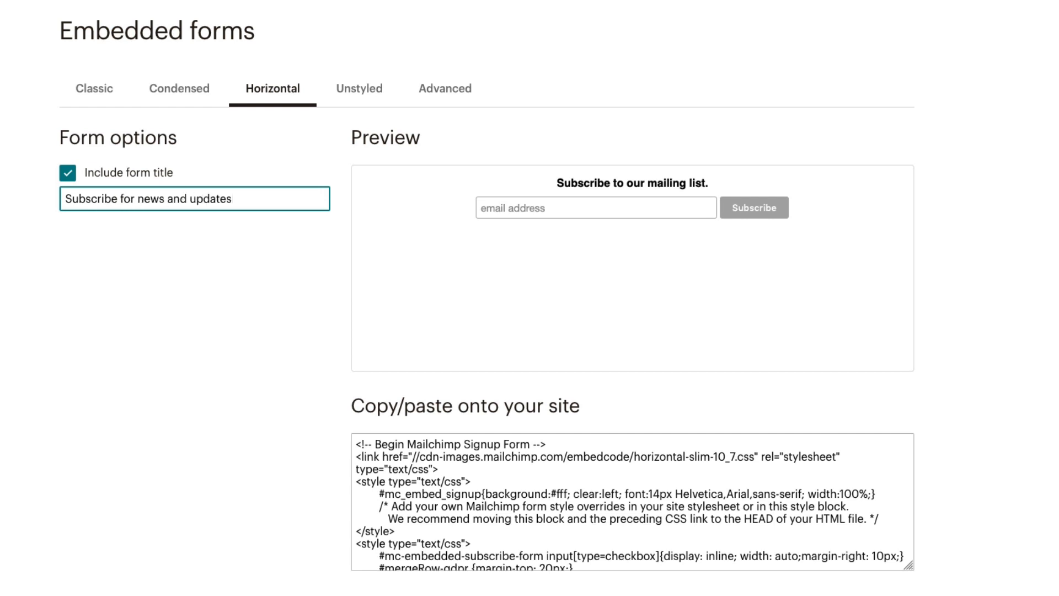
click(303, 442)
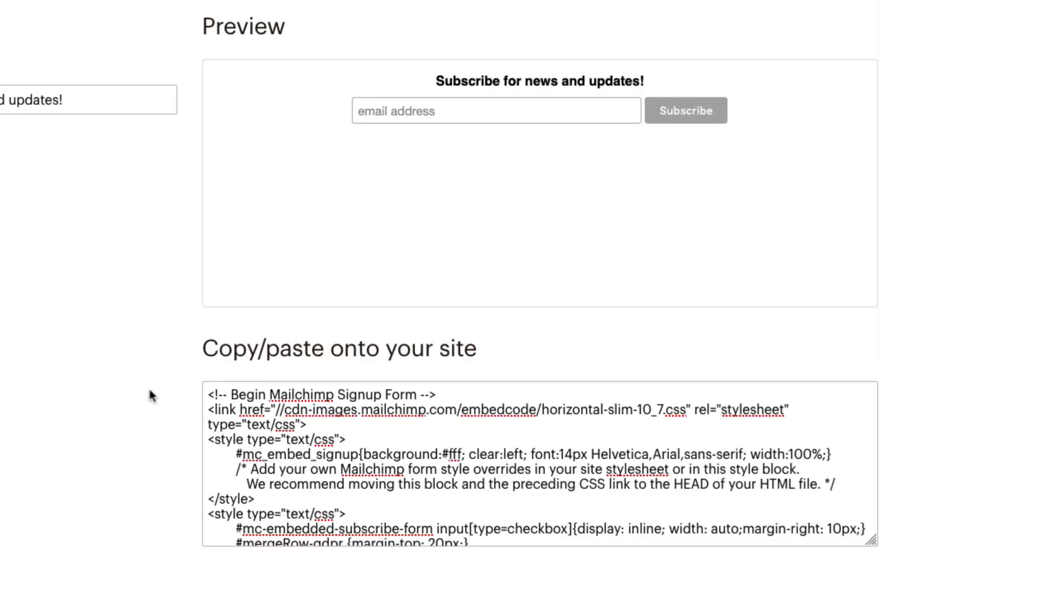
- Copy the Horizontal form's entire generated code and paste it into the HTML element above the website's homepage title
click(205, 393)
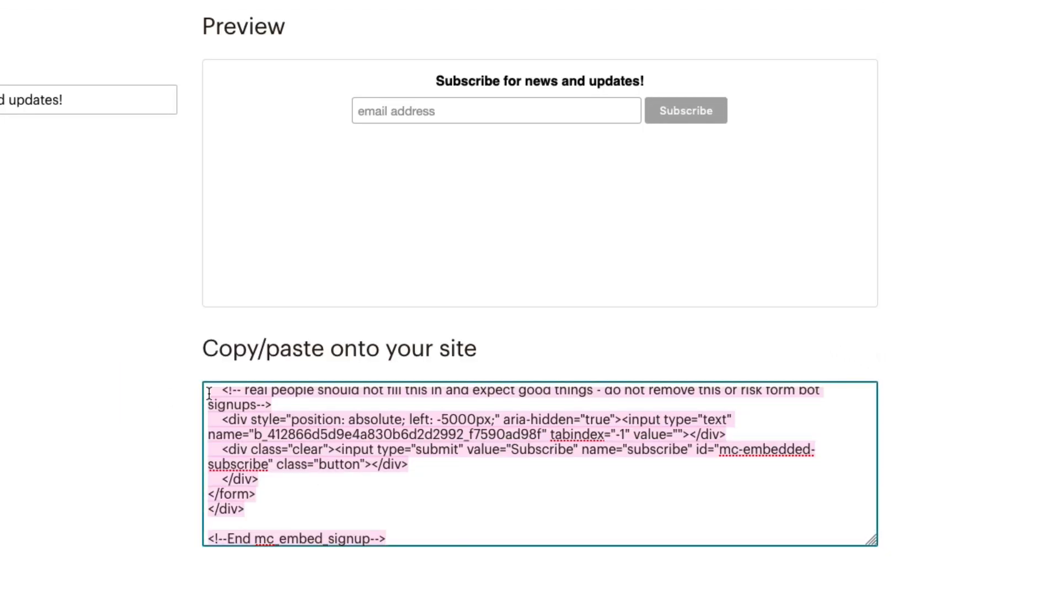
right_click(210, 393)
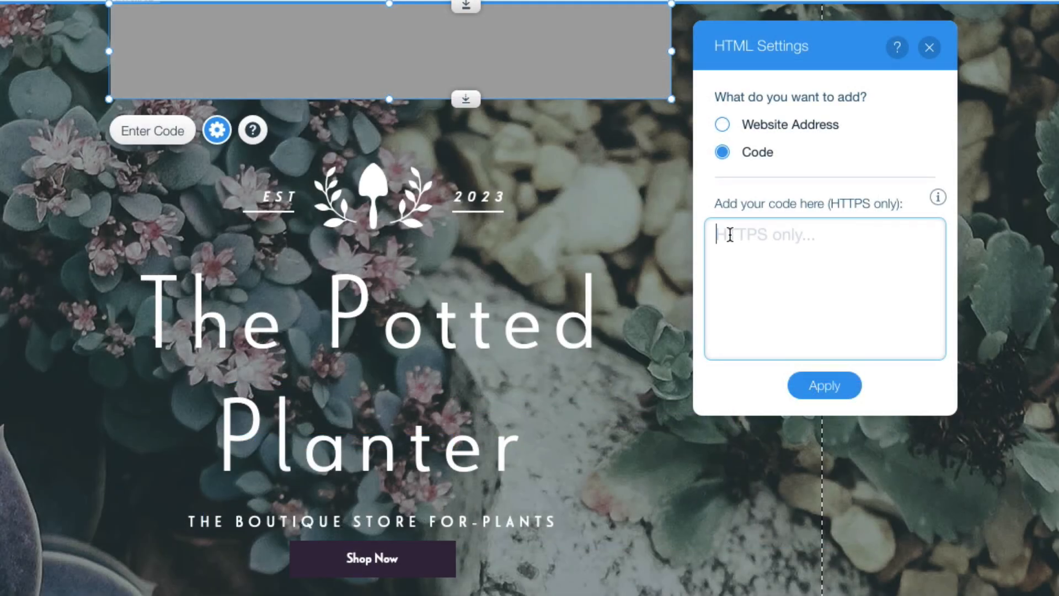
right_click(730, 235)
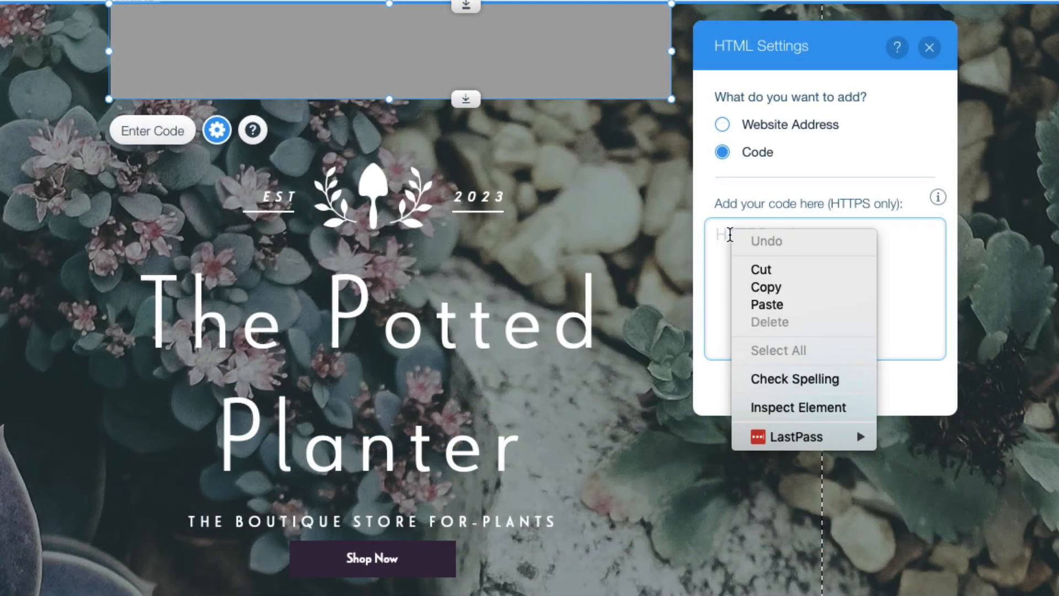
click(739, 304)
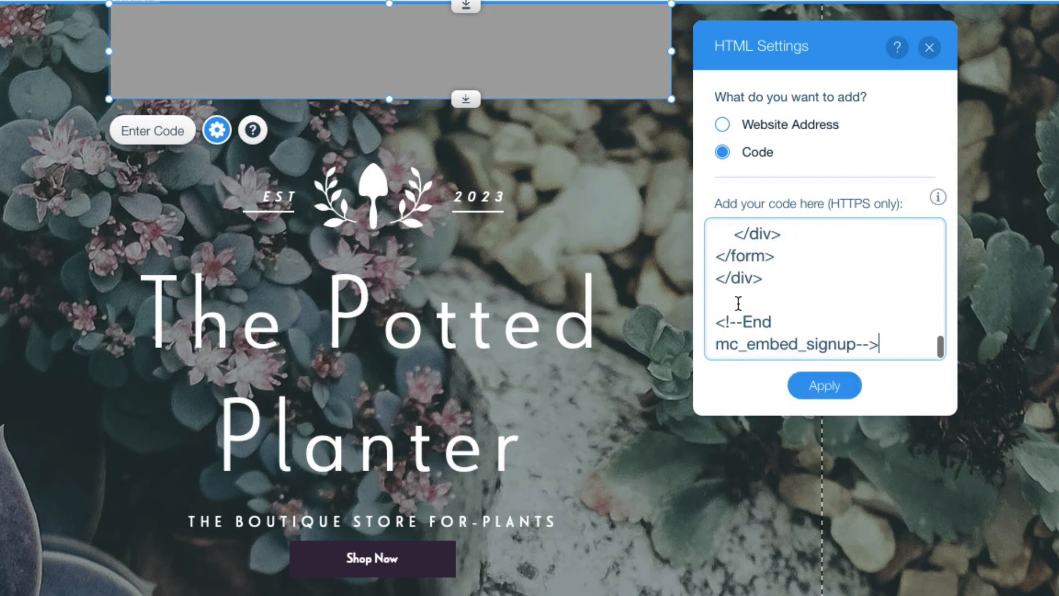